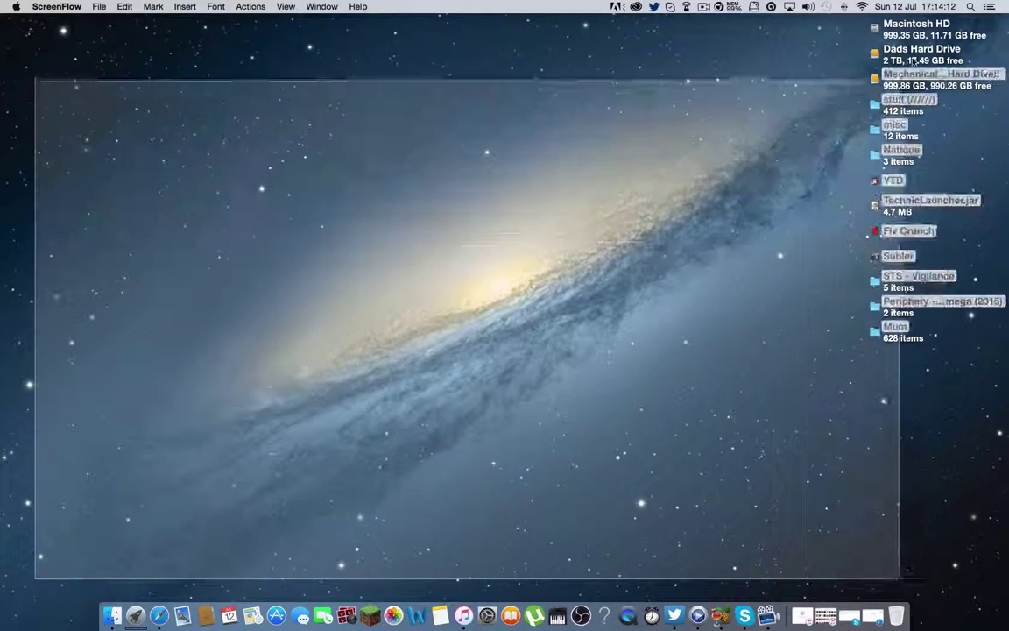
{"action": "left_click", "coordinate": [986, 49]}
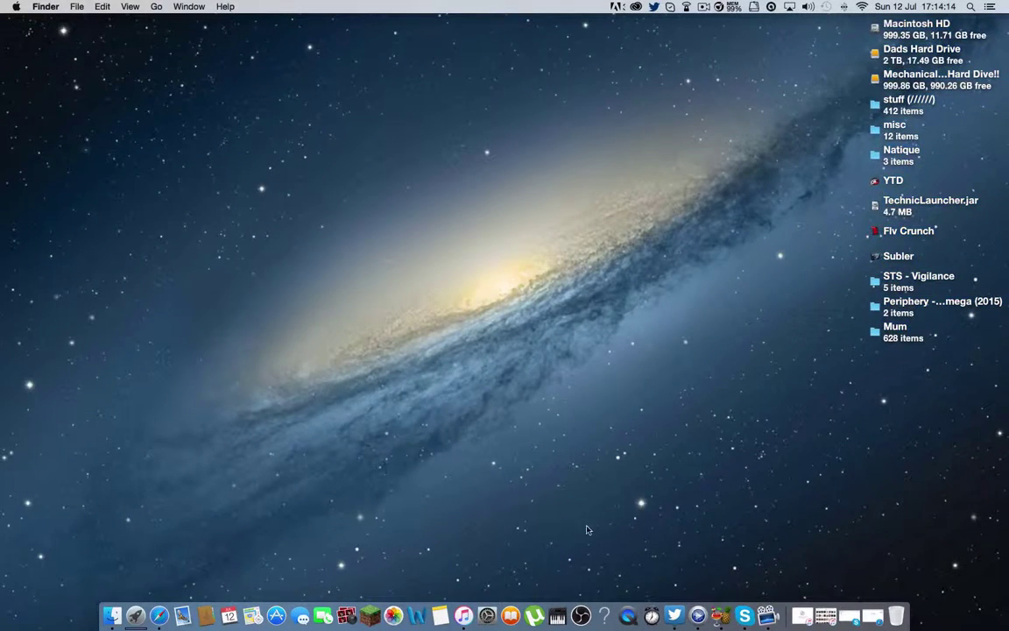
{"action": "left_click_drag", "start_coordinate": [40, 565], "coordinate": [867, 508]}
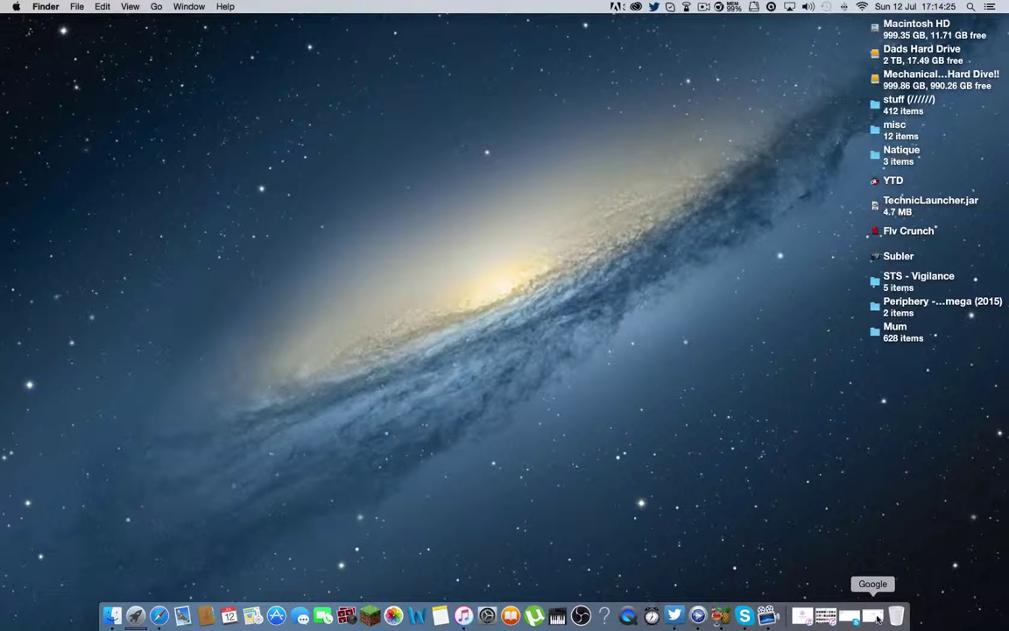
Switch to the Google window in Safari, search for "optifine" and open the OptiFine Downloads page
{"action": "left_click", "coordinate": [873, 616]}
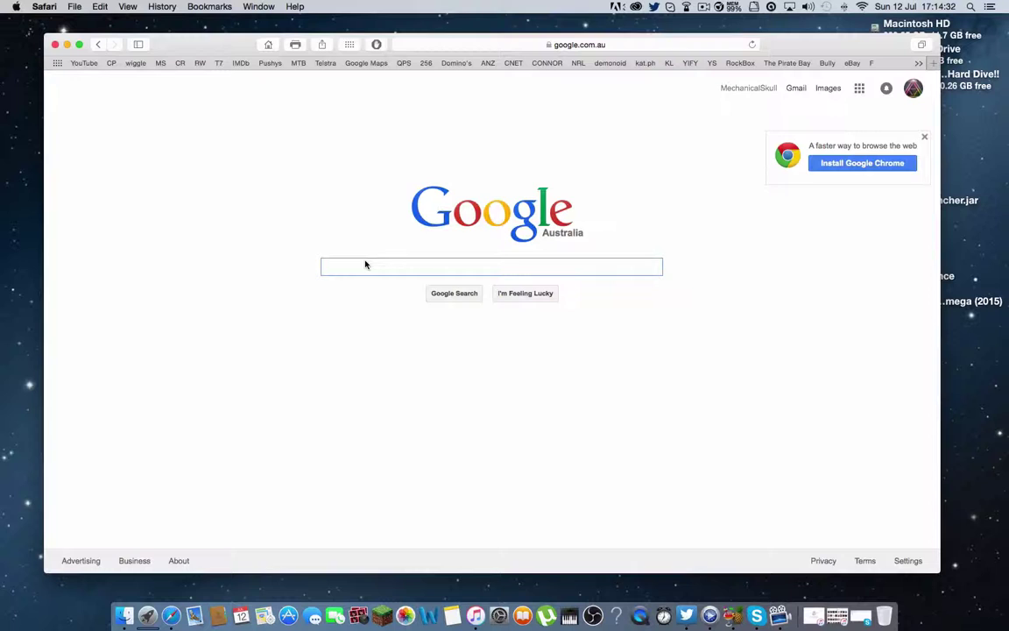
{"action": "type", "text": "optifine"}
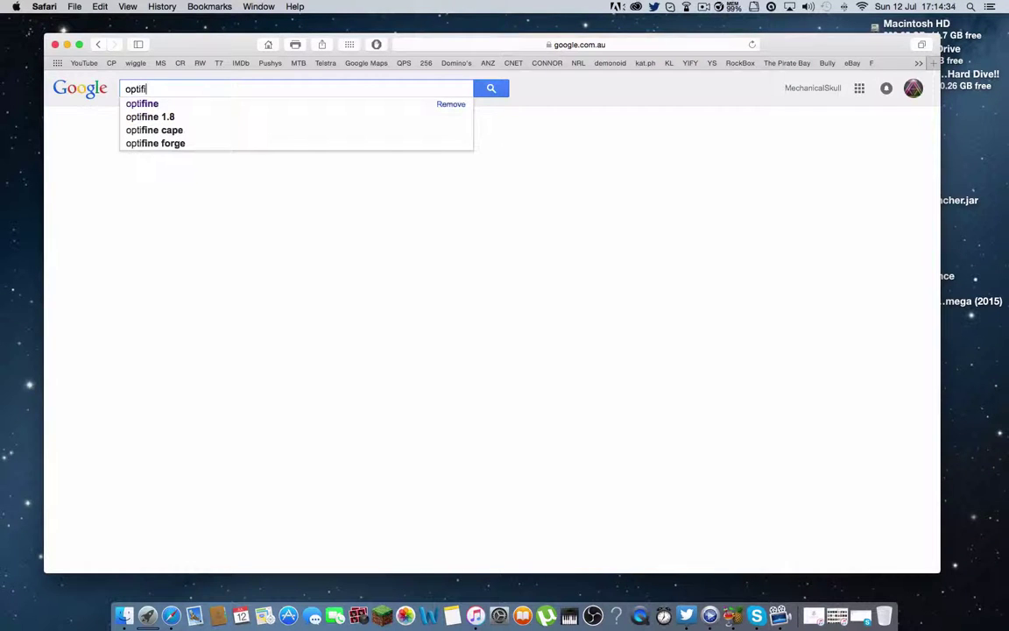
{"action": "key", "text": "Return"}
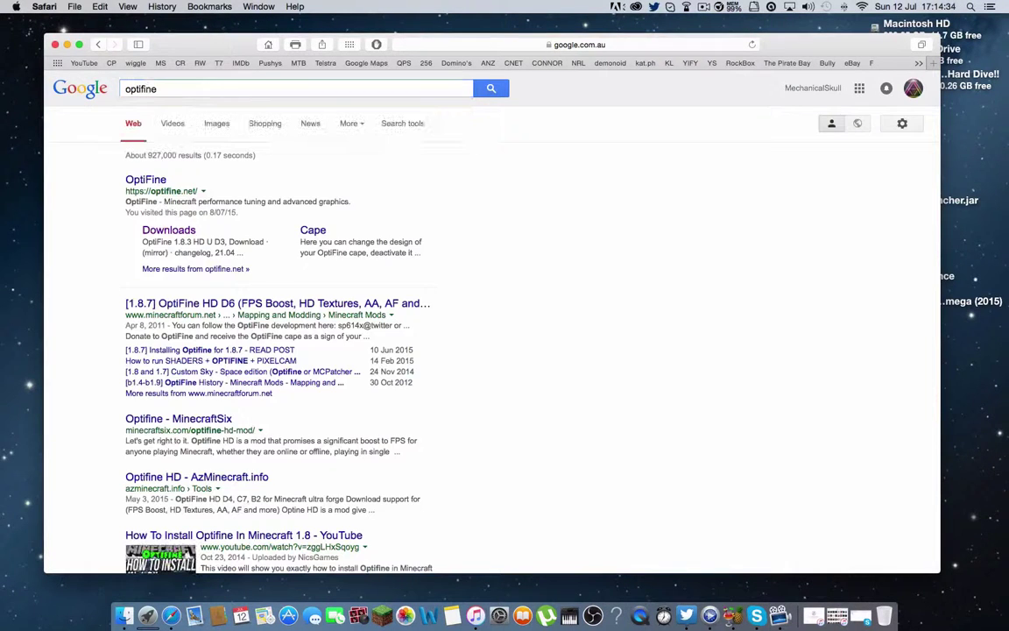
{"action": "left_click", "coordinate": [149, 228]}
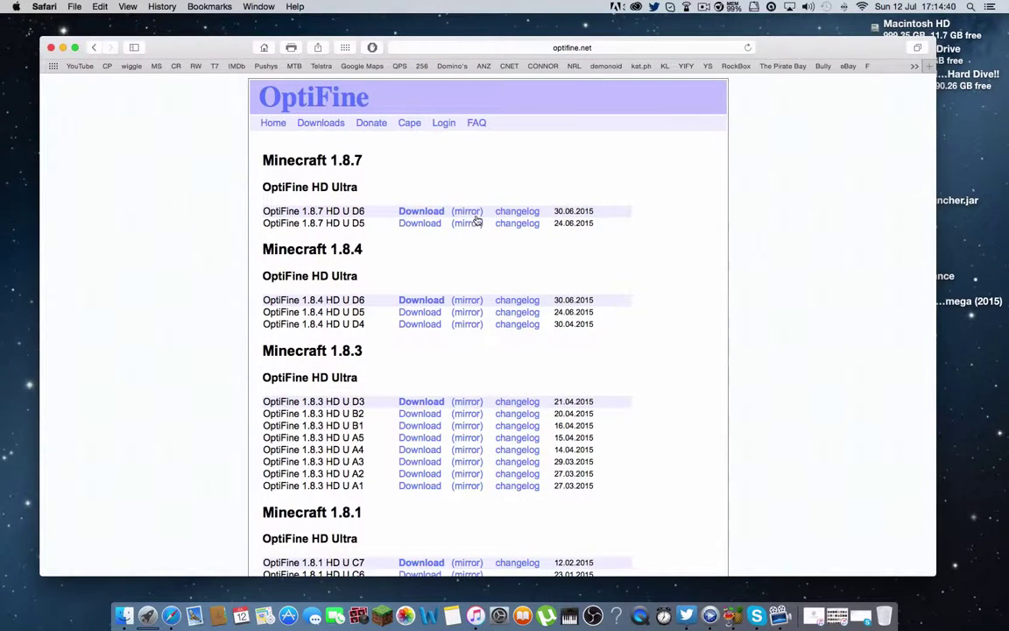
Follow the download link for OptiFine 1.8.7 HD U D6 and get past the adf.ly ad page, closing the Adobe Flash Player page
{"action": "left_click", "coordinate": [421, 212]}
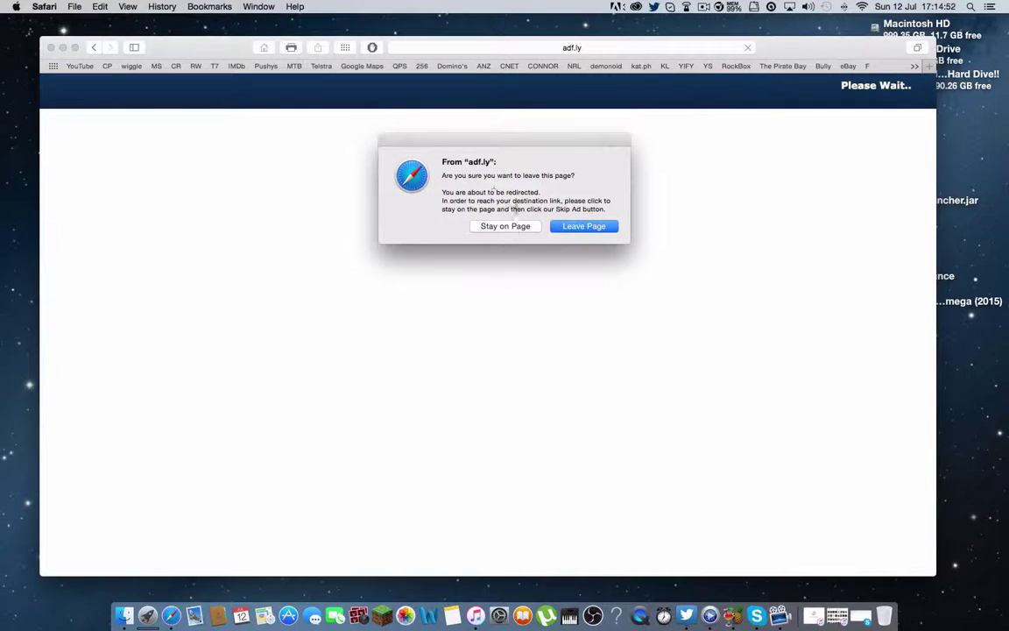
{"action": "left_click", "coordinate": [503, 226]}
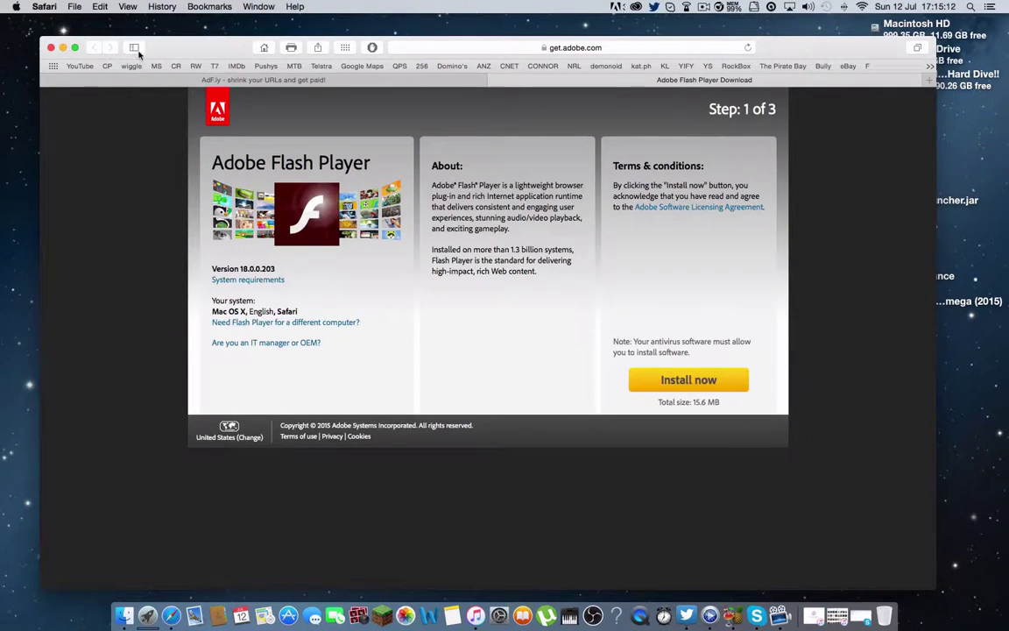
{"action": "left_click", "coordinate": [456, 80]}
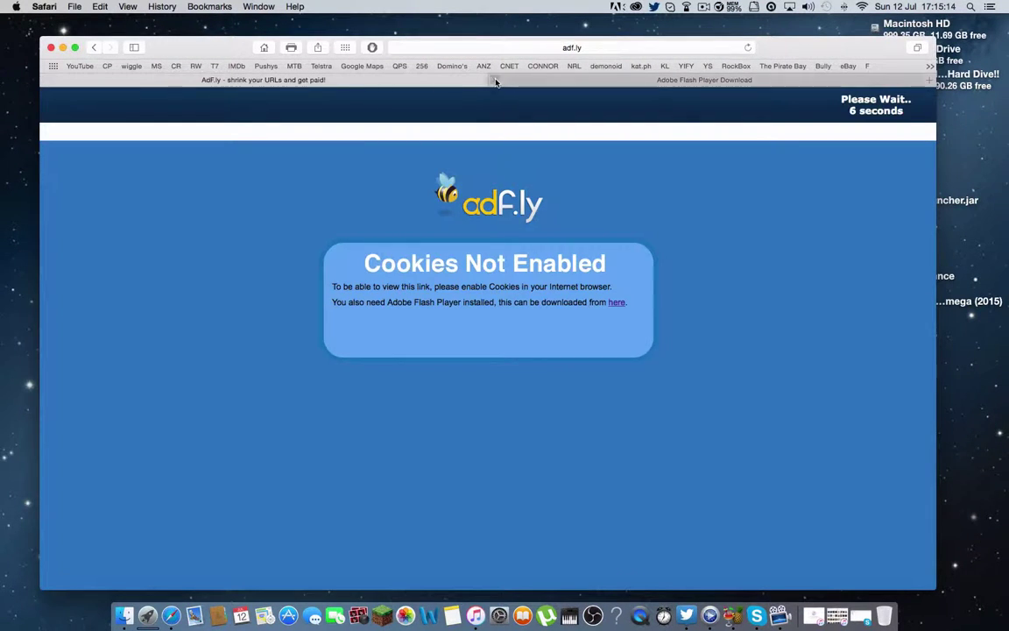
{"action": "left_click", "coordinate": [490, 80]}
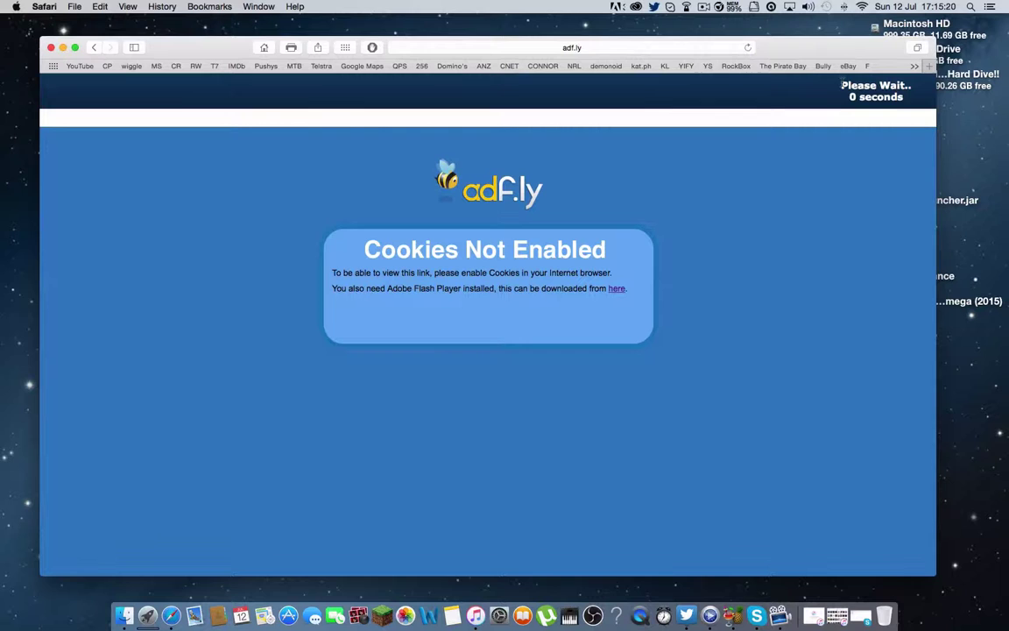
{"action": "left_click", "coordinate": [859, 89]}
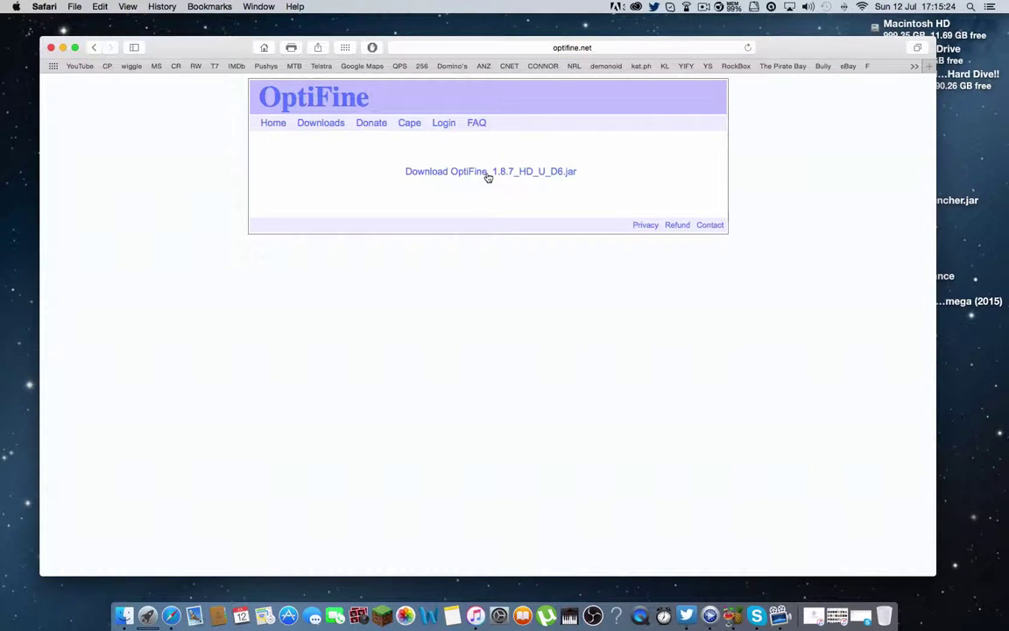
Download OptiFine_1.8.7_HD_U_D6.jar and move the downloaded file onto the desktop, minimizing the browser window
{"action": "left_click", "coordinate": [488, 176]}
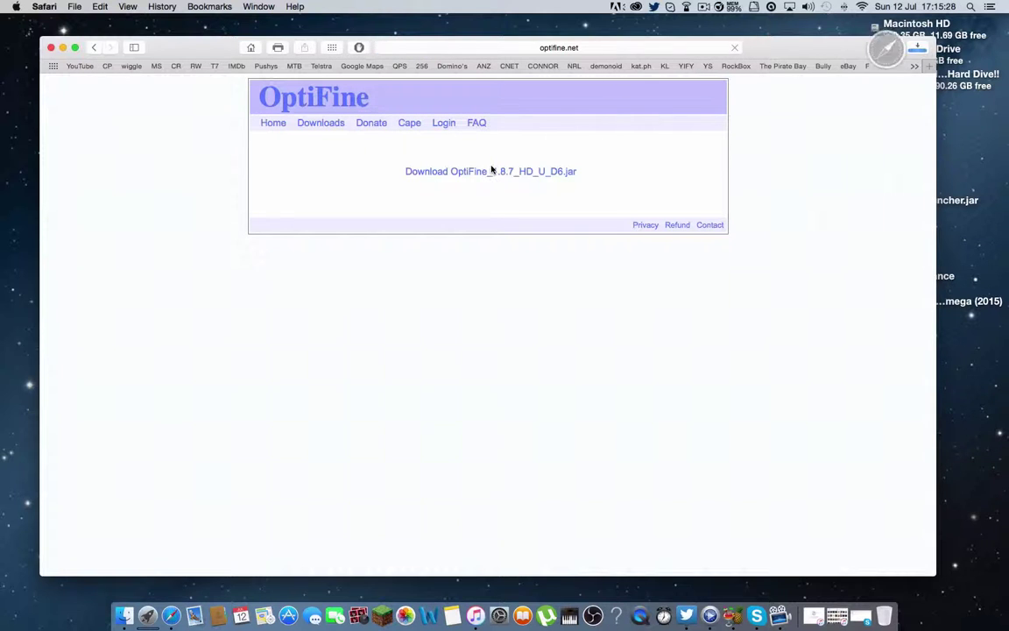
{"action": "left_click_drag", "start_coordinate": [800, 58], "coordinate": [434, 78]}
{"action": "left_click", "coordinate": [563, 50]}
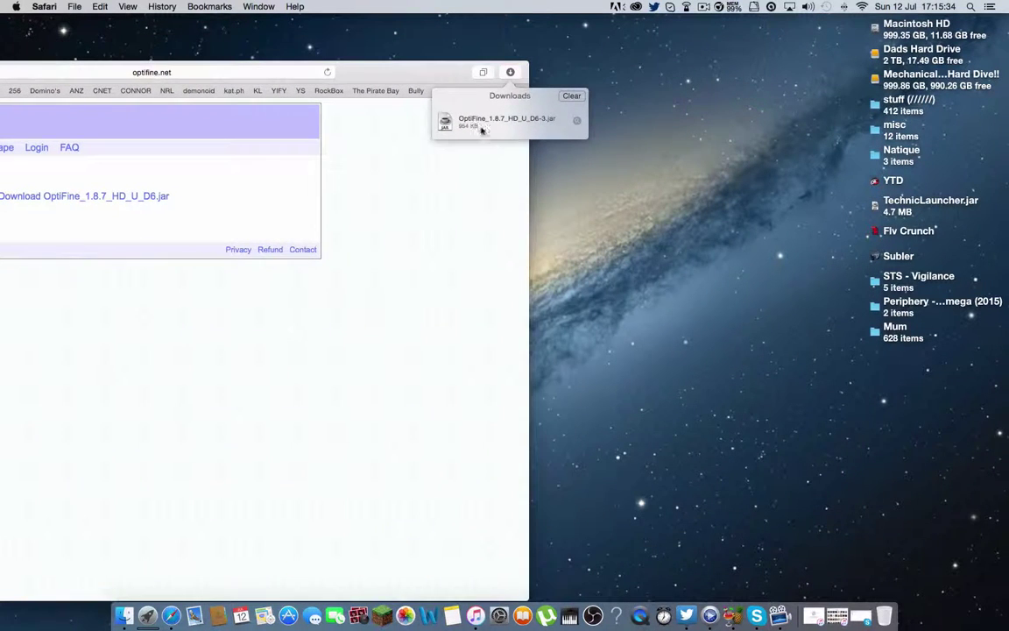
{"action": "left_click_drag", "start_coordinate": [480, 129], "coordinate": [869, 388]}
{"action": "left_click_drag", "start_coordinate": [374, 76], "coordinate": [826, 90]}
{"action": "left_click", "coordinate": [107, 86]}
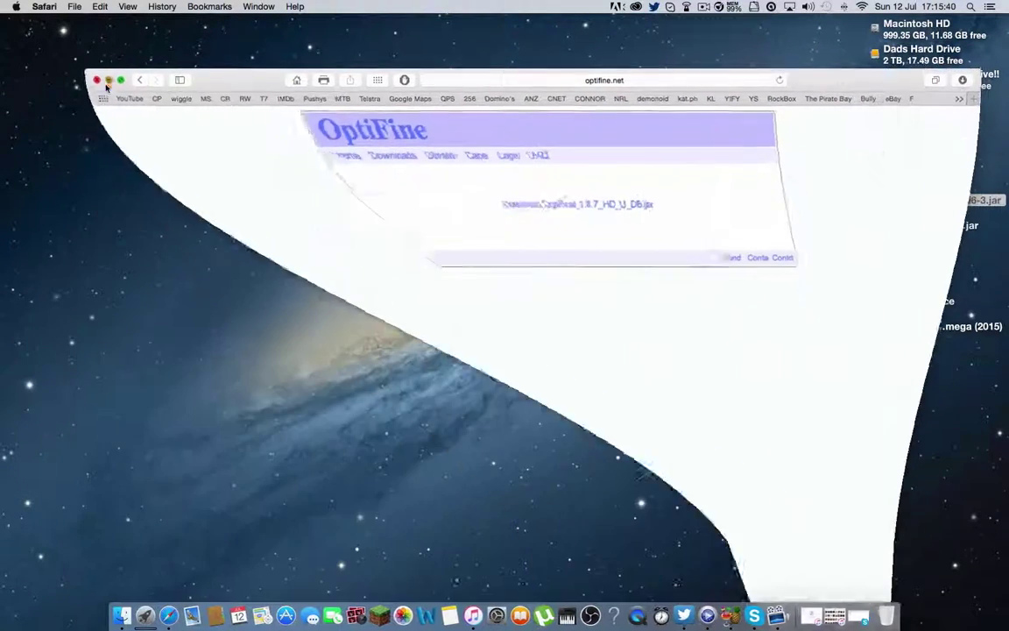
Open the OptiFine jar file on the desktop and allow it to run despite the unidentified developer
{"action": "right_click", "coordinate": [875, 207]}
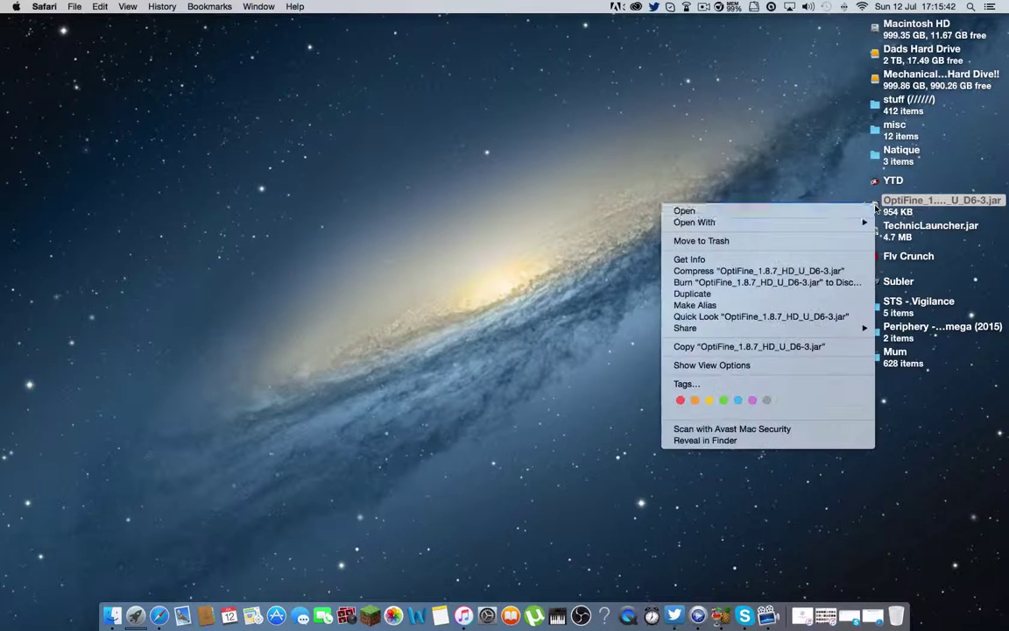
{"action": "left_click", "coordinate": [698, 214]}
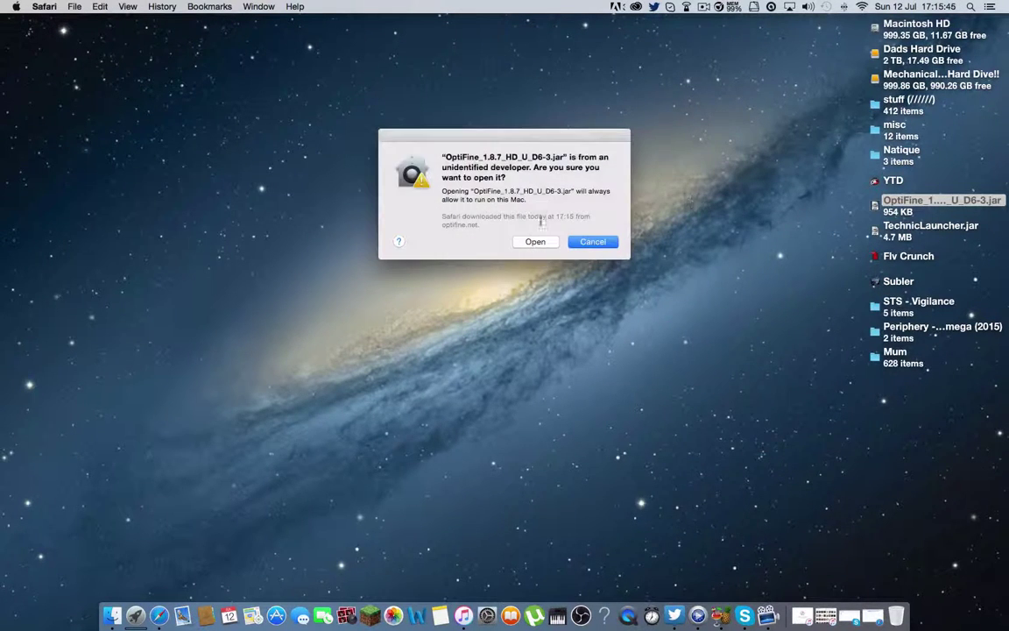
{"action": "left_click", "coordinate": [528, 233]}
{"action": "left_click_drag", "start_coordinate": [84, 62], "coordinate": [252, 210]}
{"action": "left_click_drag", "start_coordinate": [292, 234], "coordinate": [704, 467]}
{"action": "left_click_drag", "start_coordinate": [51, 181], "coordinate": [876, 553]}
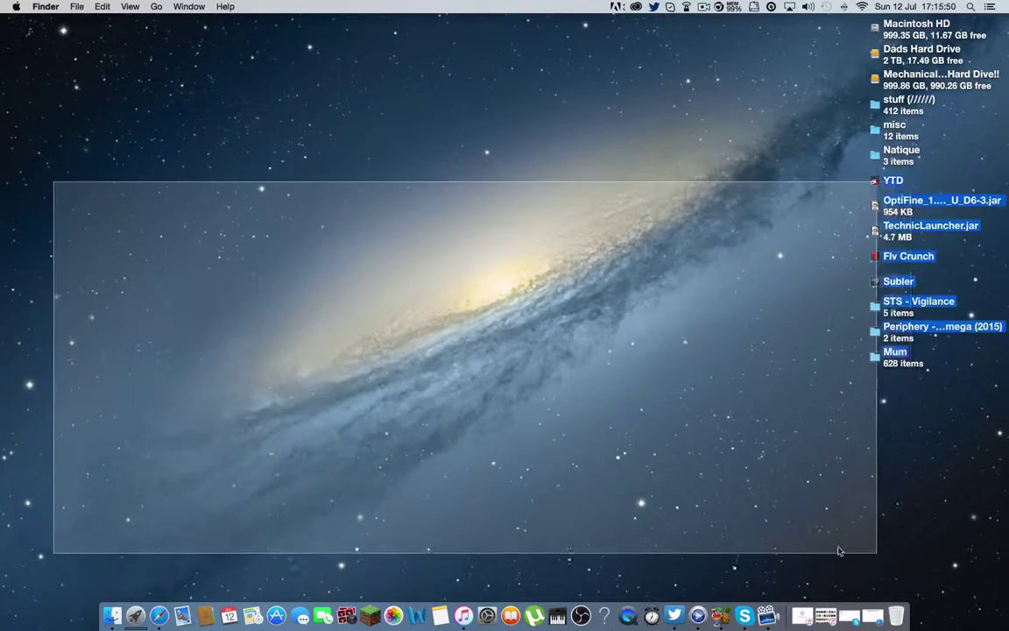
{"action": "left_click_drag", "start_coordinate": [783, 534], "coordinate": [282, 254]}
{"action": "left_click_drag", "start_coordinate": [485, 360], "coordinate": [44, 72]}
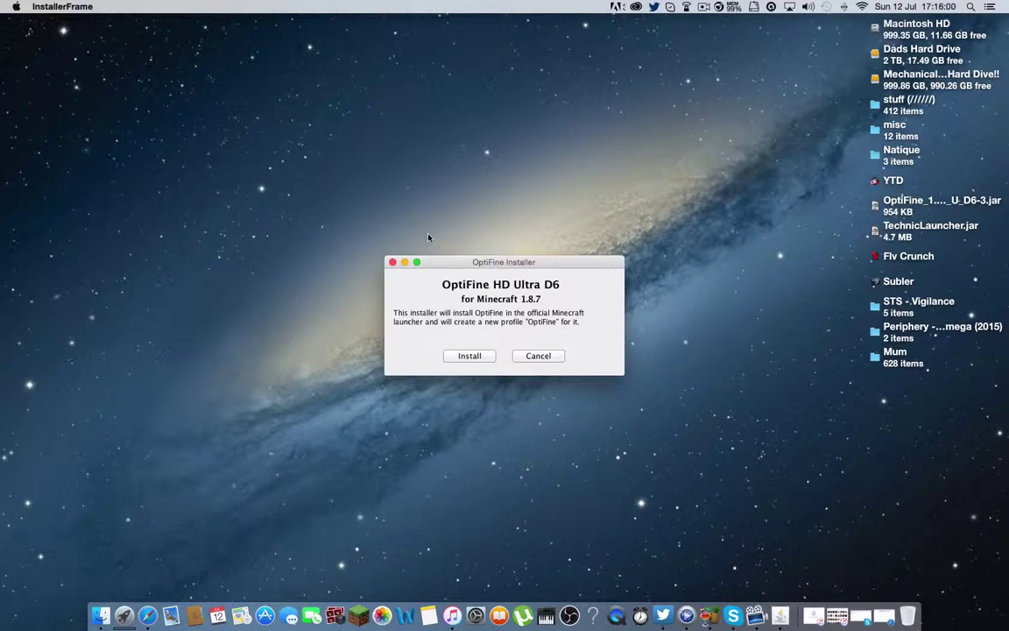
Install OptiFine HD Ultra D6 for Minecraft 1.8.7 and start the Minecraft Launcher
{"action": "left_click", "coordinate": [460, 356]}
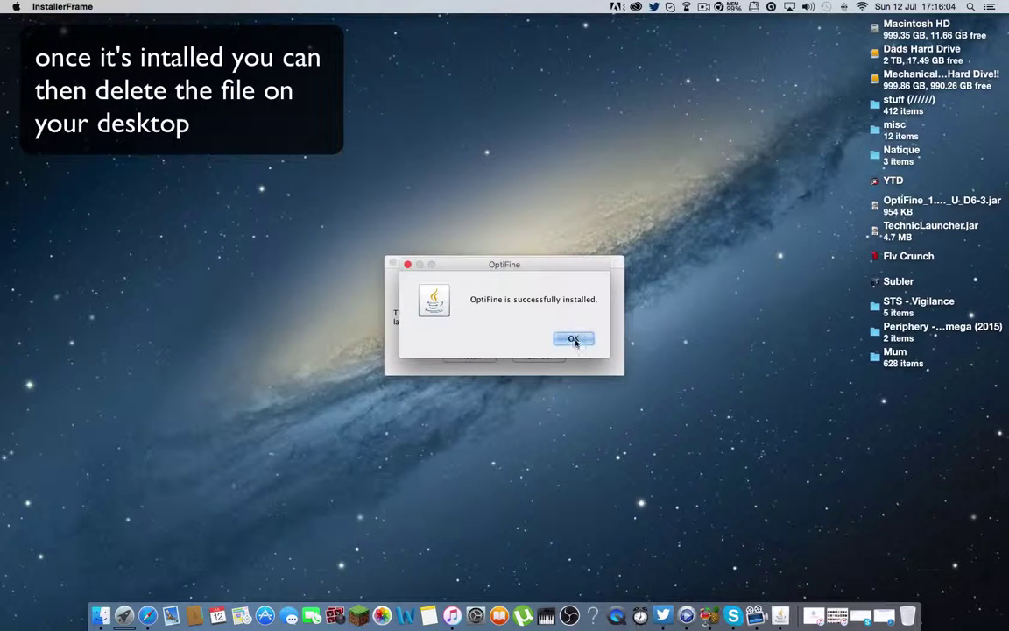
{"action": "left_click", "coordinate": [565, 338]}
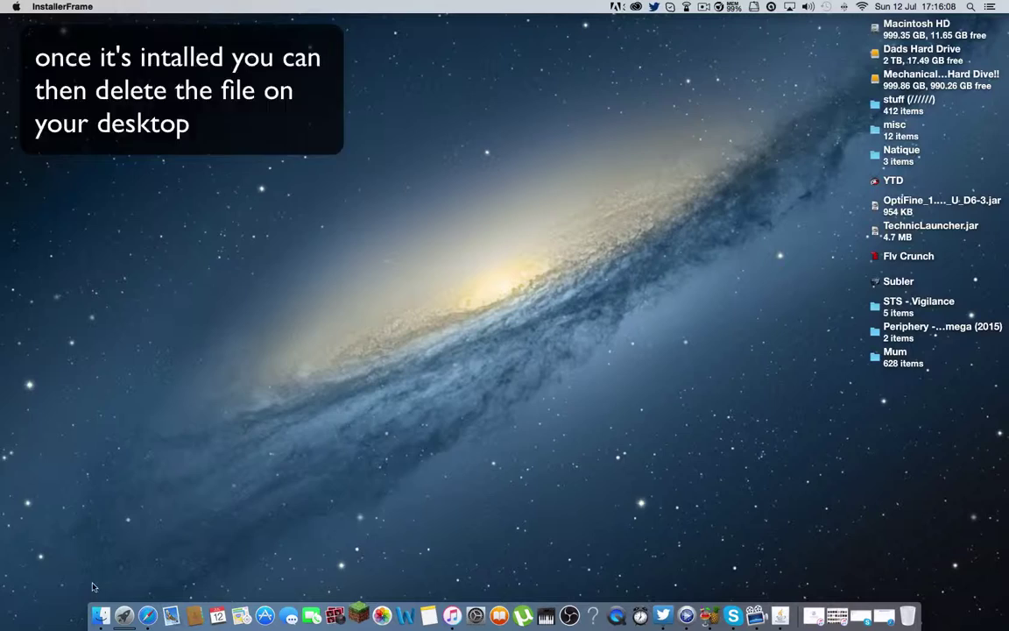
{"action": "left_click_drag", "start_coordinate": [74, 588], "coordinate": [945, 41]}
{"action": "left_click_drag", "start_coordinate": [748, 132], "coordinate": [553, 422]}
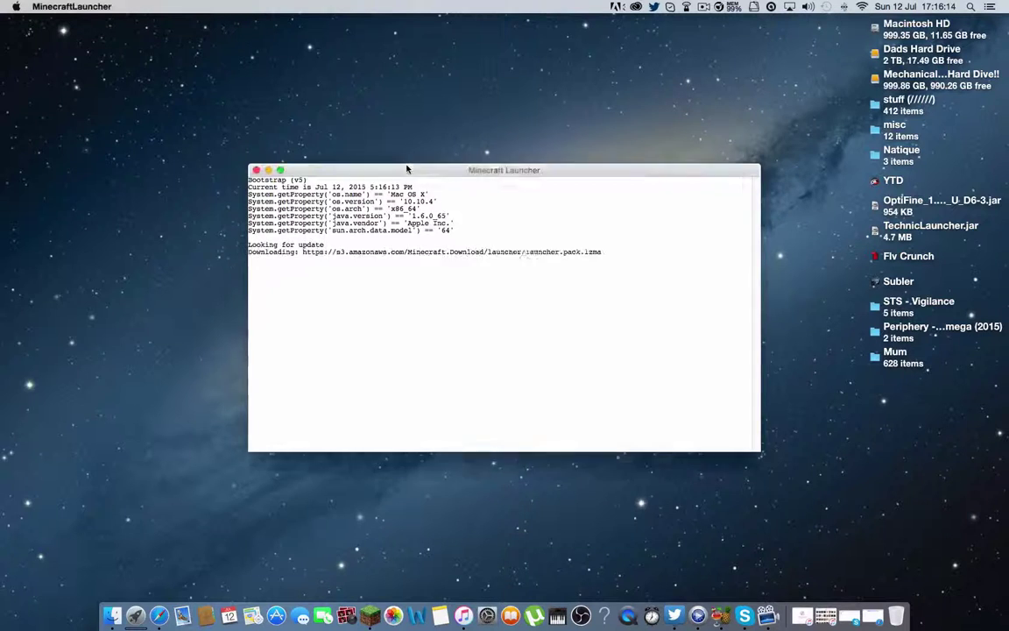
{"action": "left_click_drag", "start_coordinate": [406, 169], "coordinate": [397, 133]}
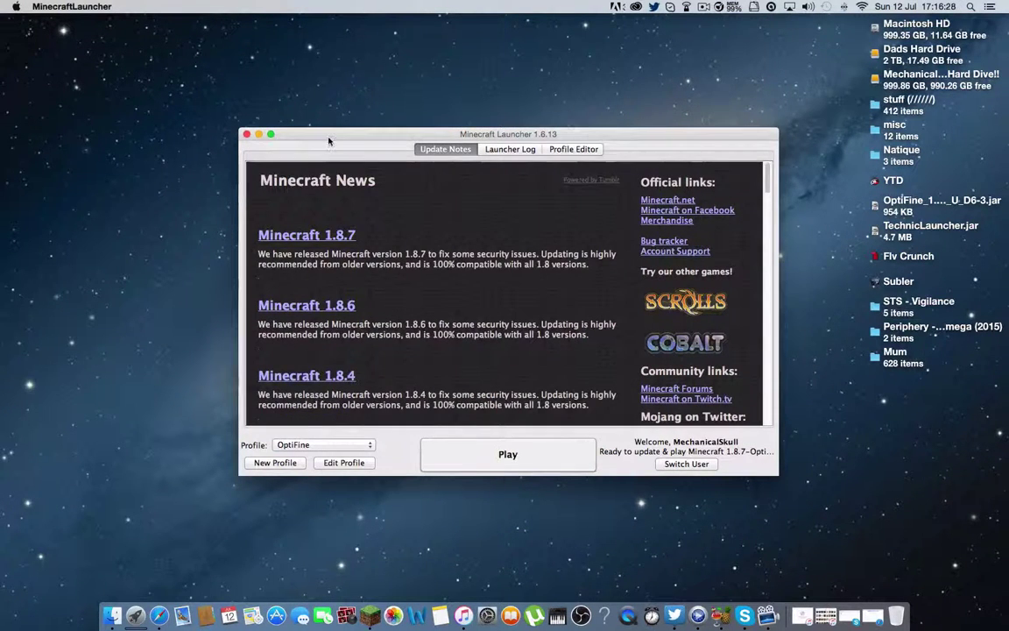
{"action": "left_click_drag", "start_coordinate": [328, 140], "coordinate": [310, 130]}
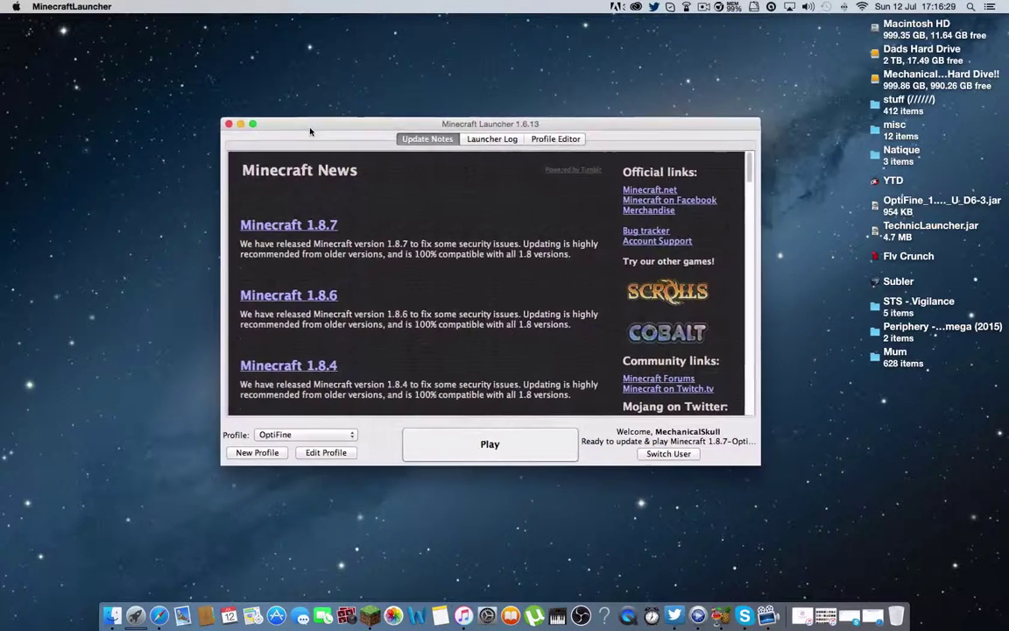
Edit the OptiFine launcher profile and rename it "MechSkull Optifine! :S"
{"action": "left_click", "coordinate": [310, 453]}
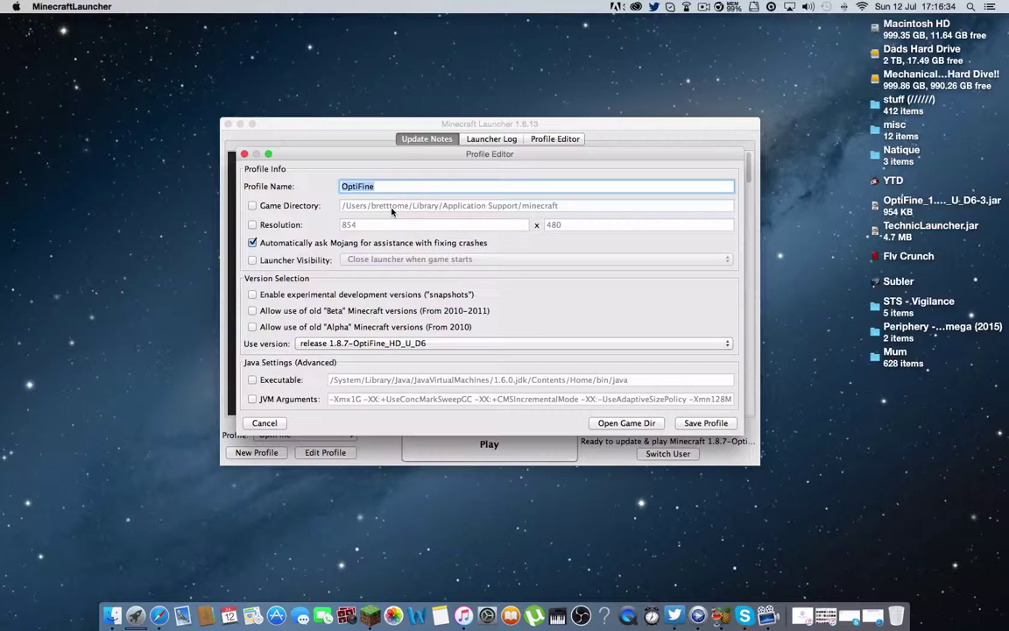
{"action": "key", "text": "BackSpace"}
{"action": "type", "text": "! :S"}
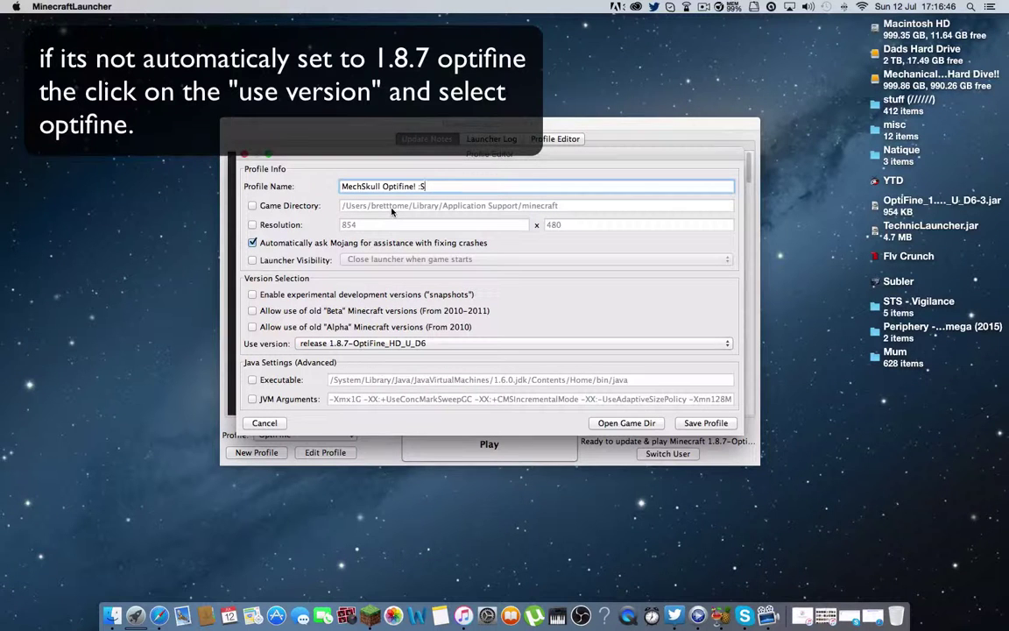
Enable a custom resolution of 1280 x 720 for the profile and save the profile
{"action": "left_click", "coordinate": [252, 225]}
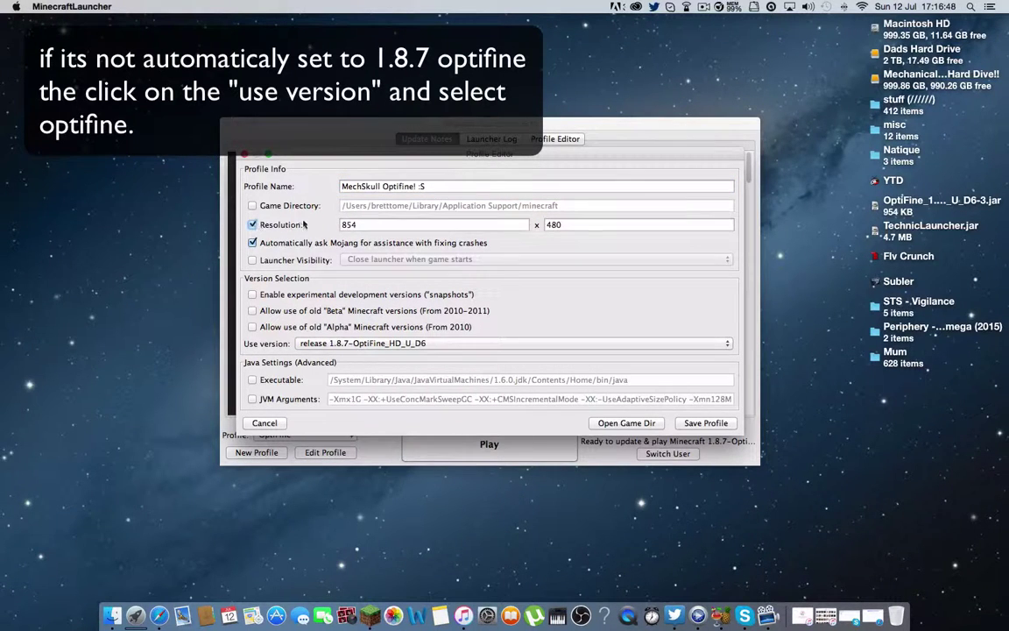
{"action": "type", "text": "12"}
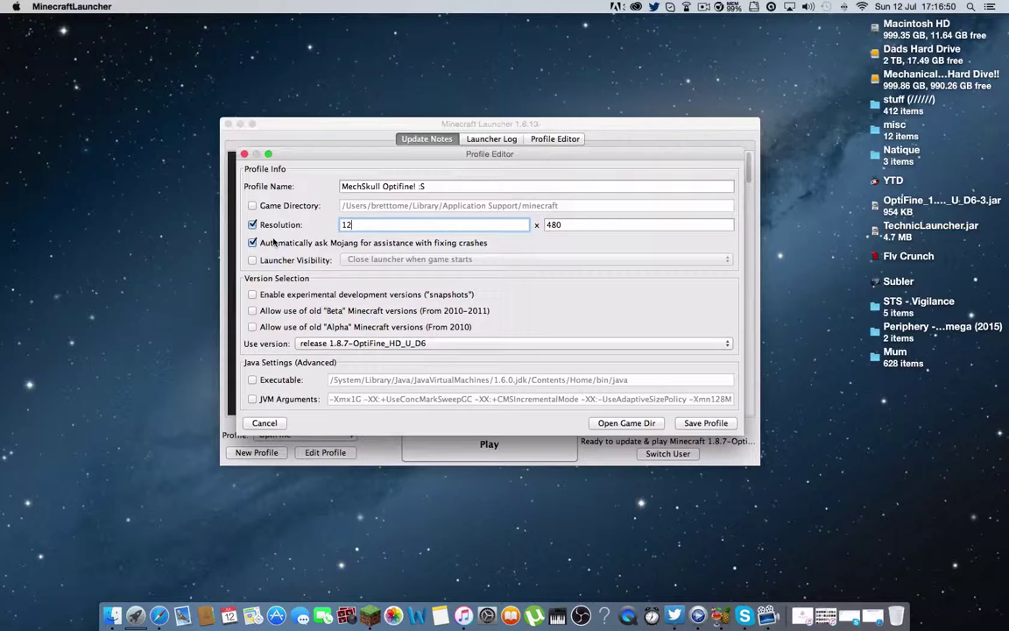
{"action": "type", "text": "80"}
{"action": "key", "text": "Tab"}
{"action": "key", "text": "BackSpace"}
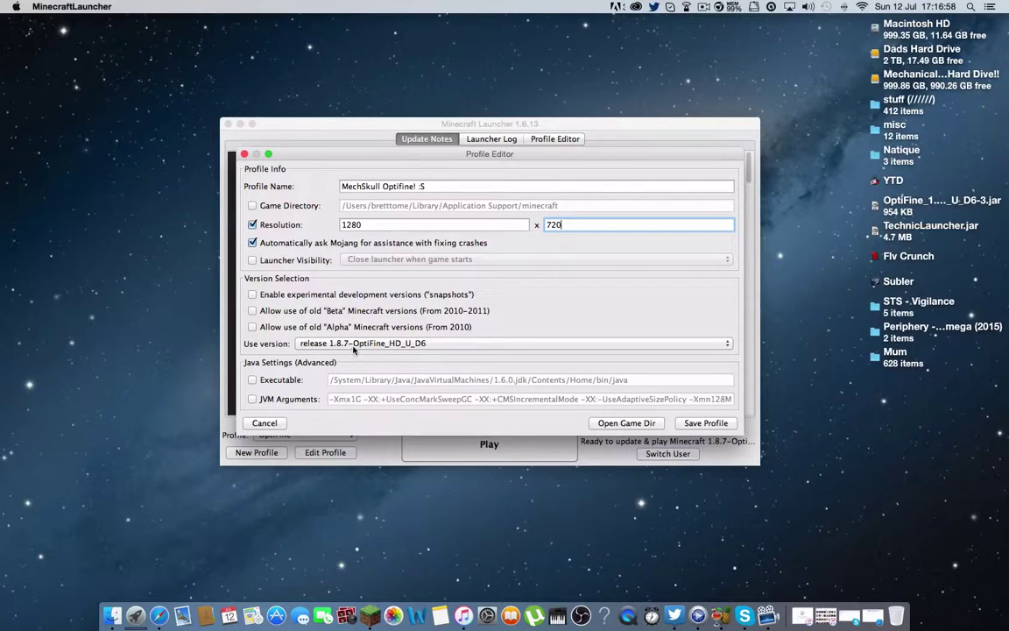
{"action": "left_click", "coordinate": [706, 423]}
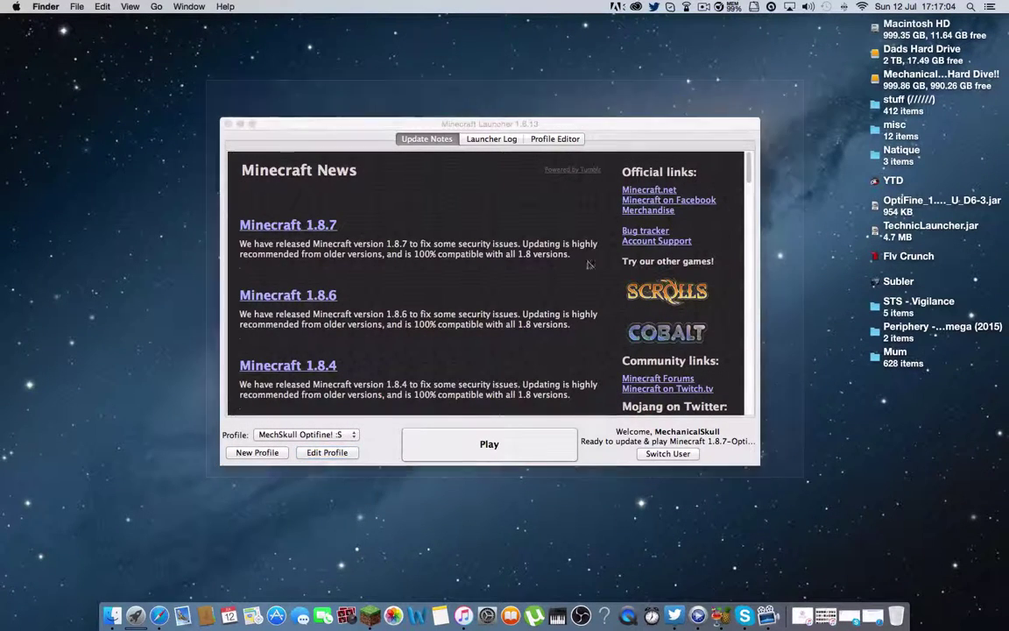
Launch Minecraft with the OptiFine profile and create a singleplayer world named New World in Survival mode
{"action": "left_click", "coordinate": [489, 444]}
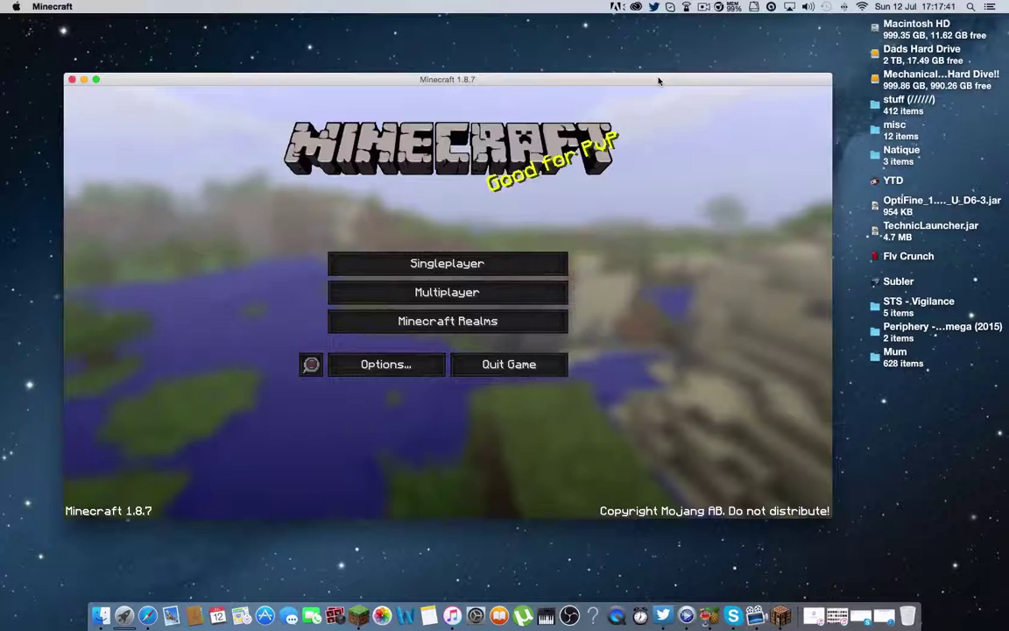
{"action": "left_click", "coordinate": [487, 263]}
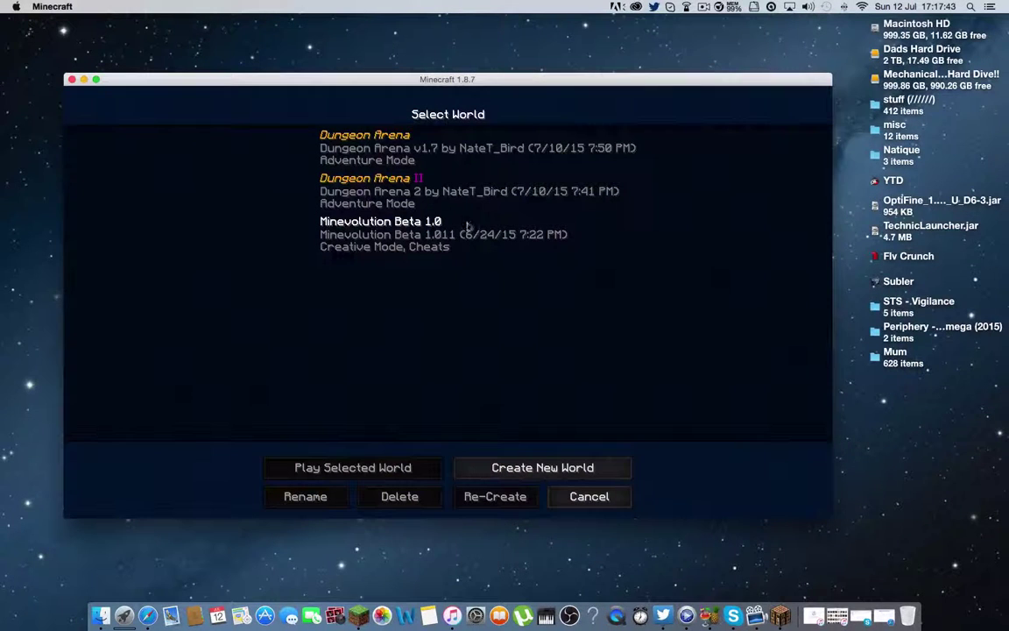
{"action": "left_click", "coordinate": [526, 467]}
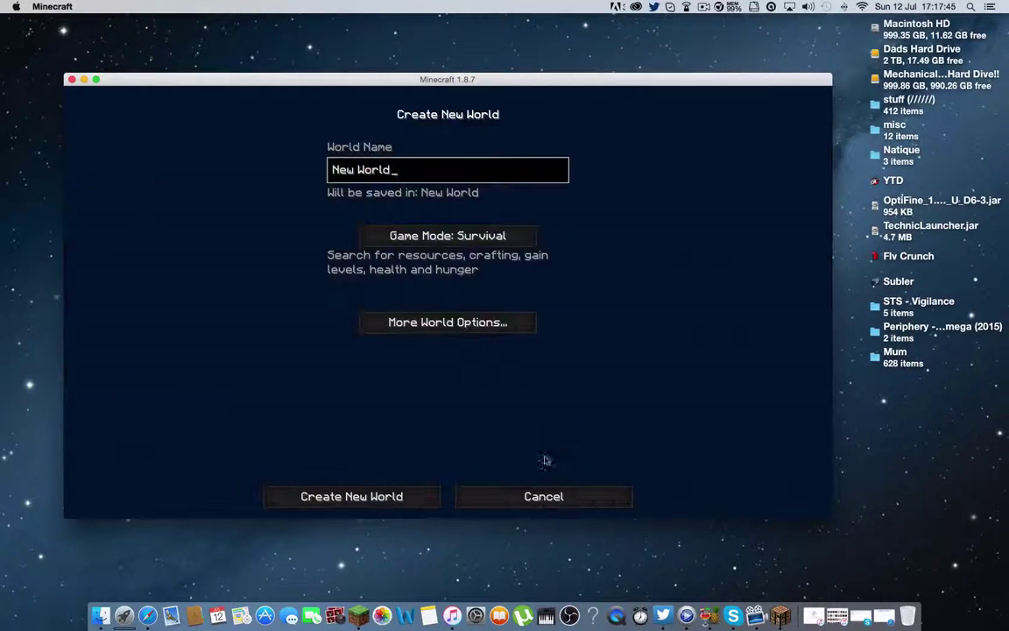
{"action": "left_click", "coordinate": [368, 495]}
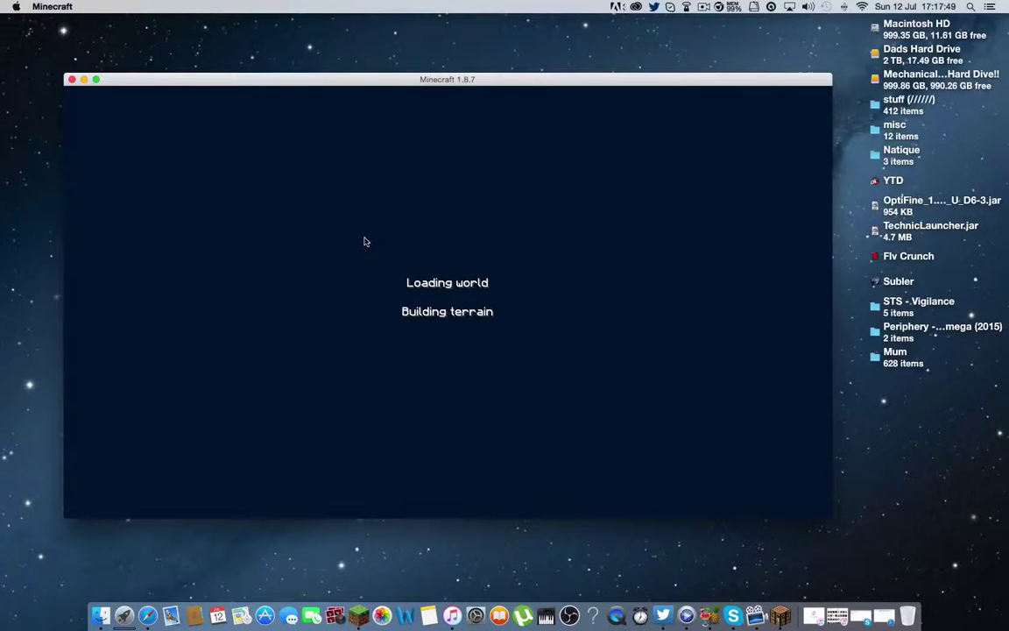
{"action": "left_click_drag", "start_coordinate": [241, 76], "coordinate": [224, 60]}
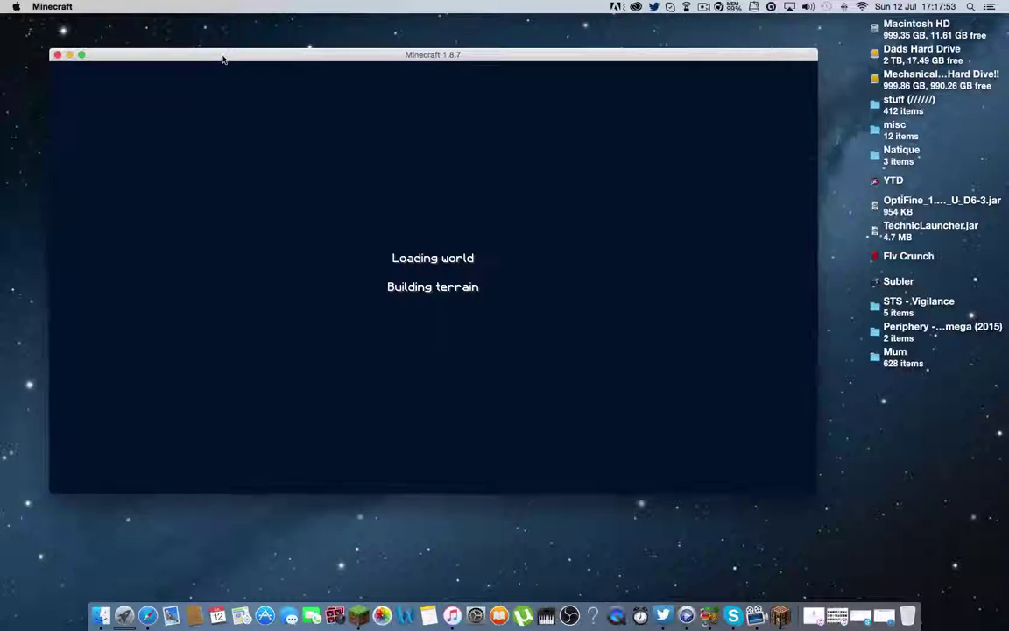
{"action": "left_click_drag", "start_coordinate": [39, 38], "coordinate": [820, 515]}
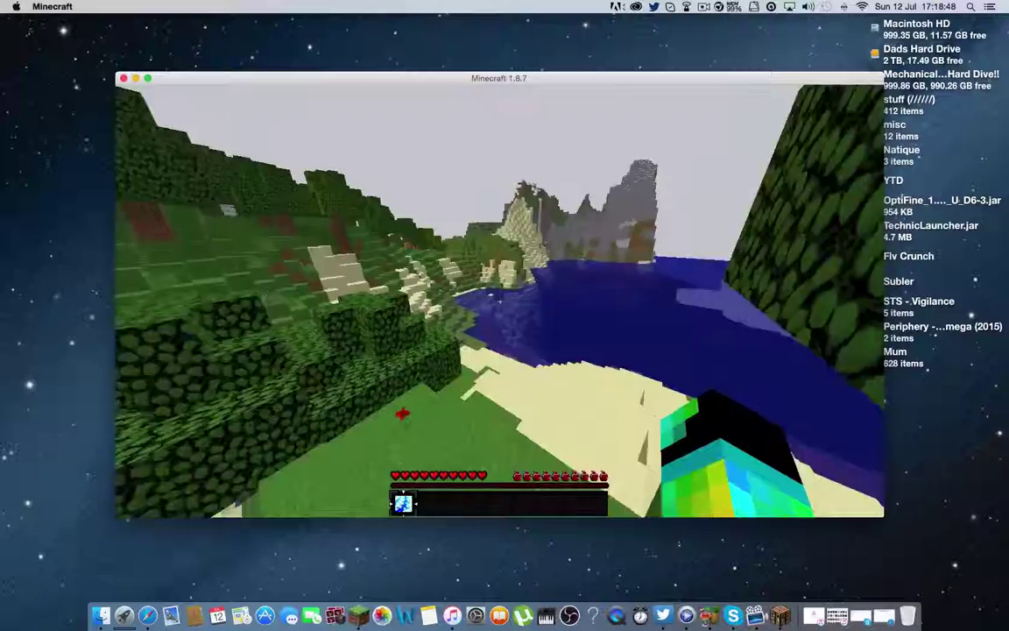
Walk across the grassy hill in the new world towards the sandy shore to look over the terrain
{"action": "key", "text": "w"}
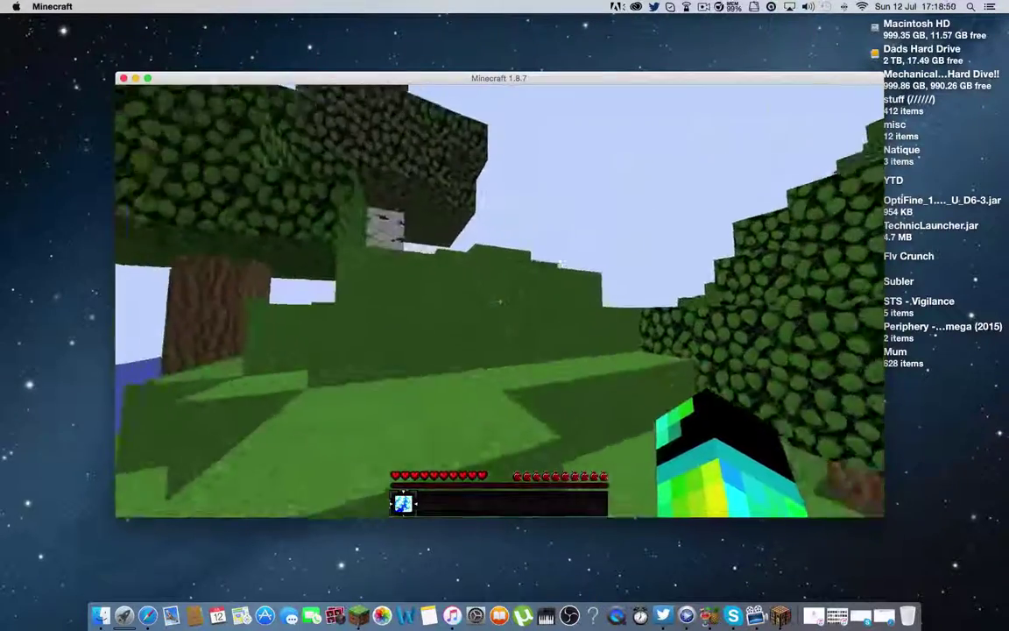
{"action": "key", "text": "w"}
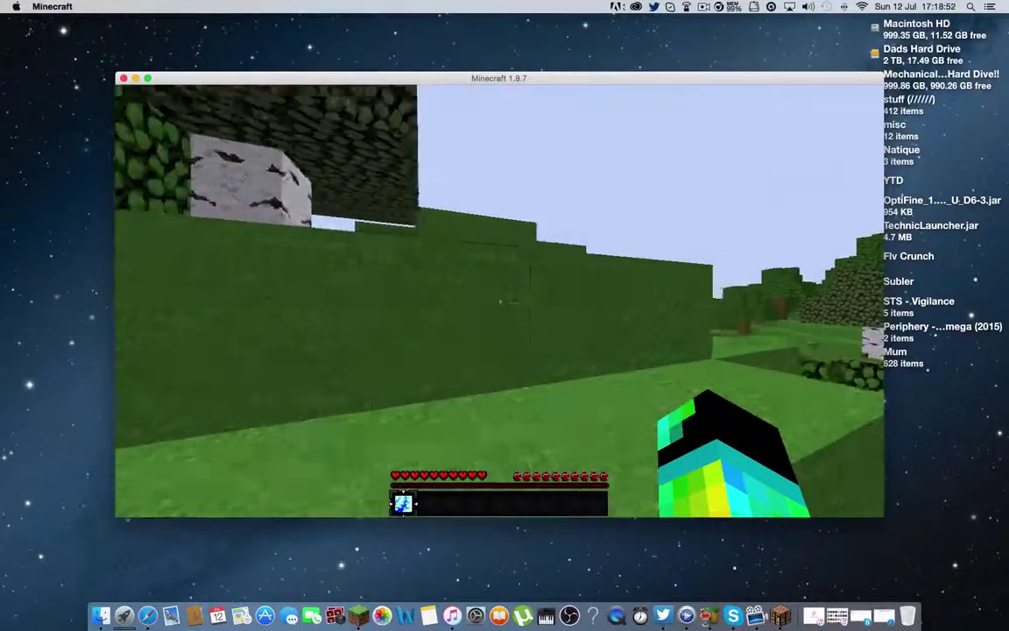
{"action": "key", "text": "w"}
{"action": "key", "text": "space"}
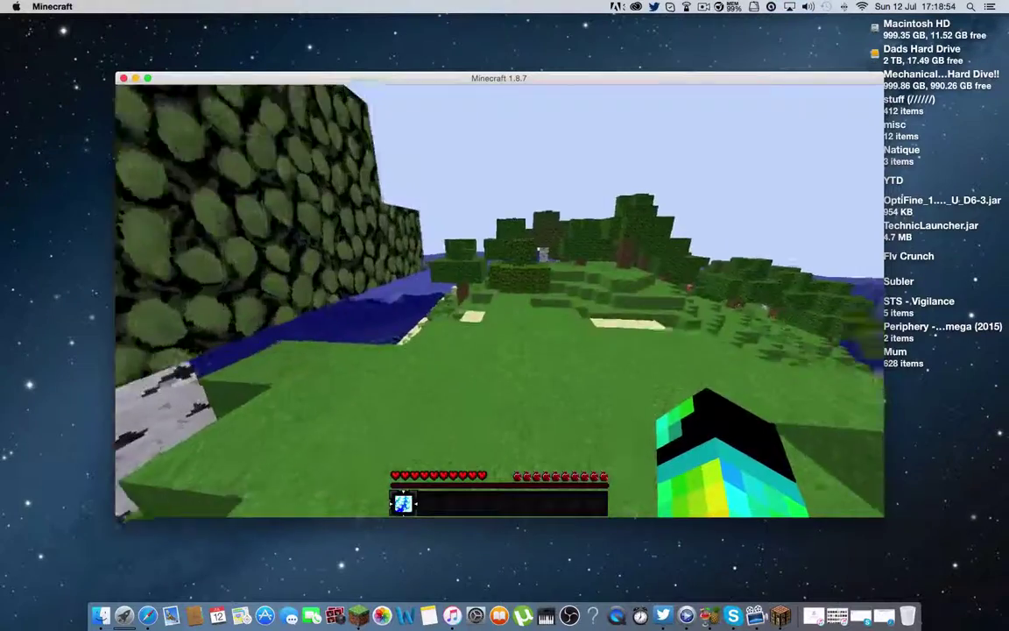
{"action": "key", "text": "w"}
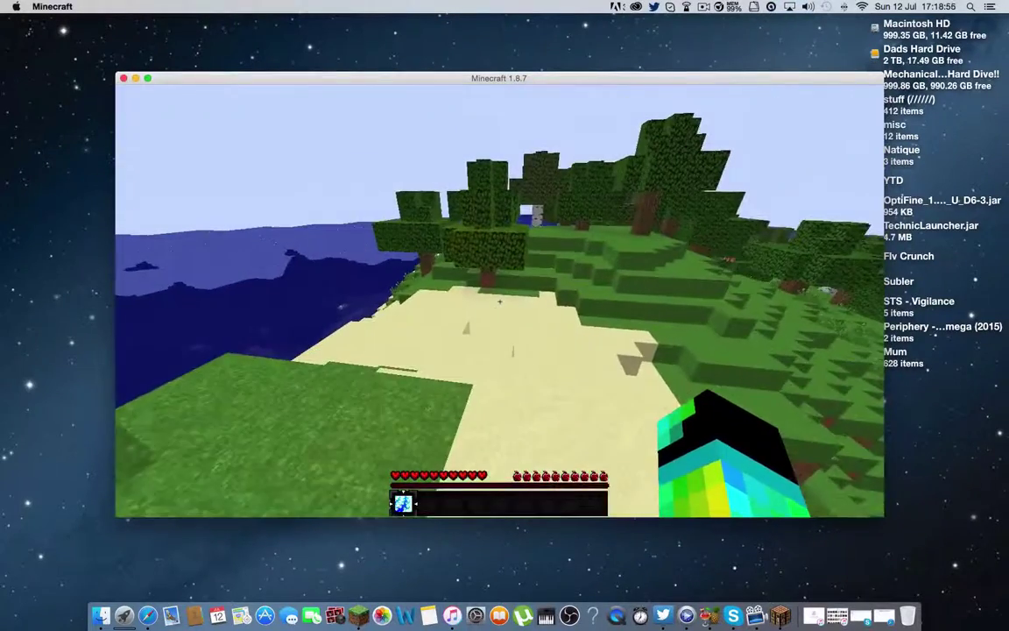
Bind the Zoom control to C in the game's control settings and return to the world
{"action": "key", "text": "Escape"}
{"action": "left_click", "coordinate": [467, 297]}
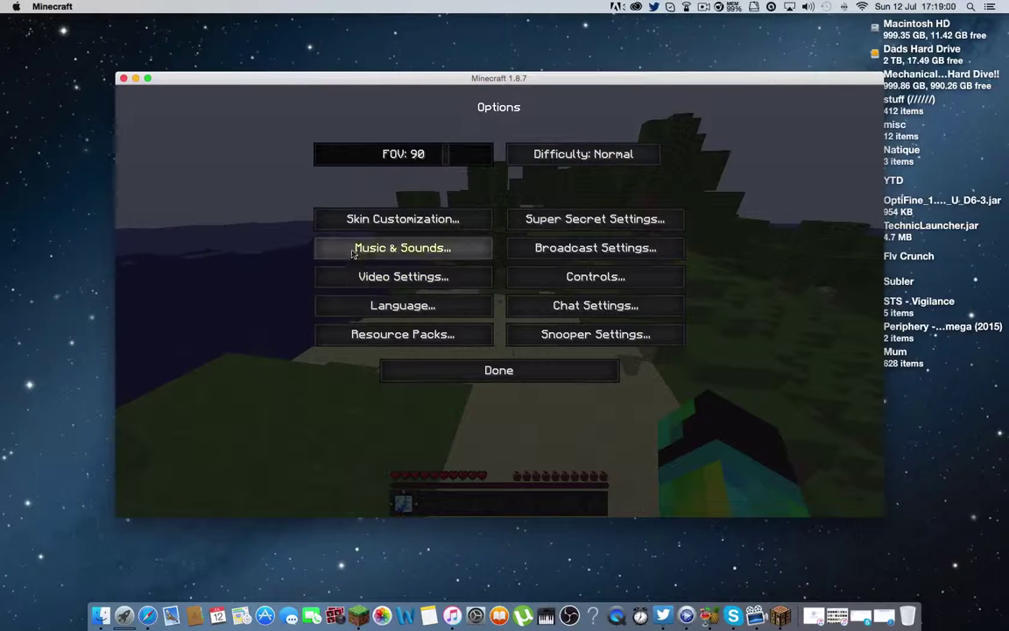
{"action": "left_click", "coordinate": [586, 281]}
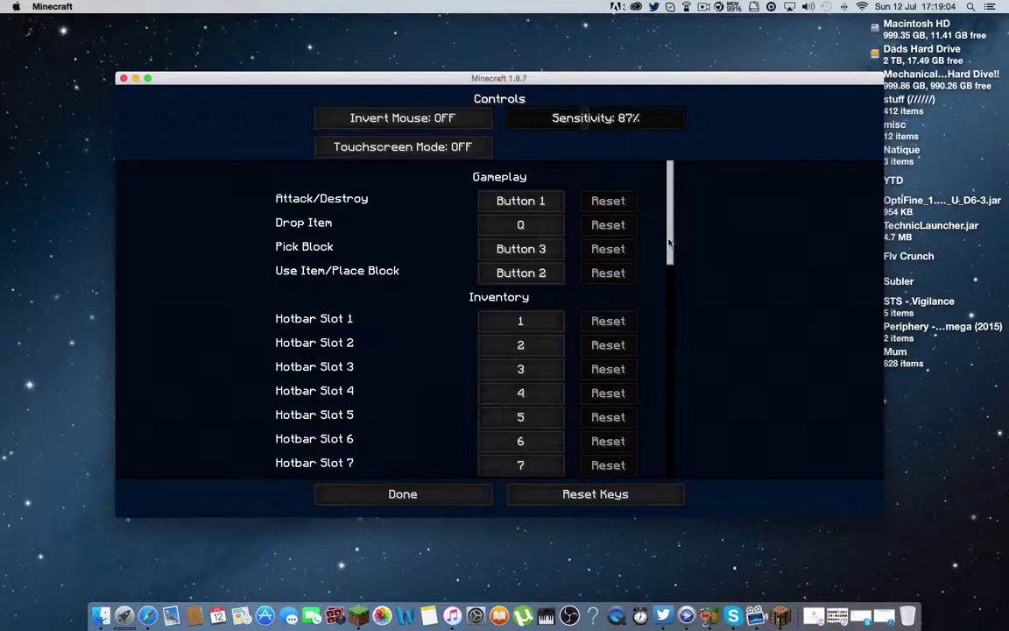
{"action": "left_click_drag", "start_coordinate": [669, 243], "coordinate": [713, 339]}
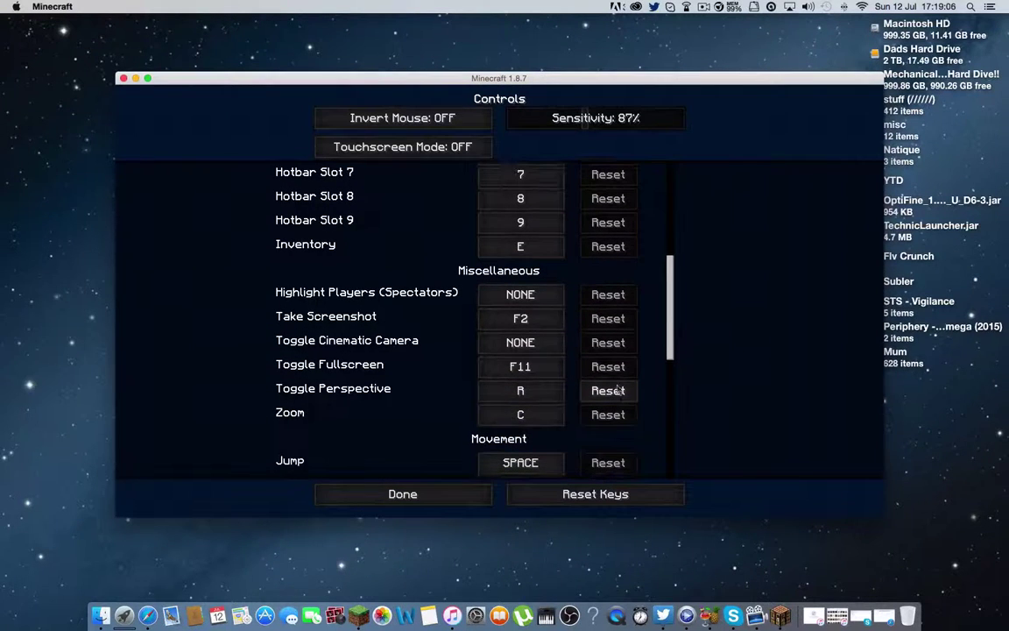
{"action": "left_click", "coordinate": [550, 417]}
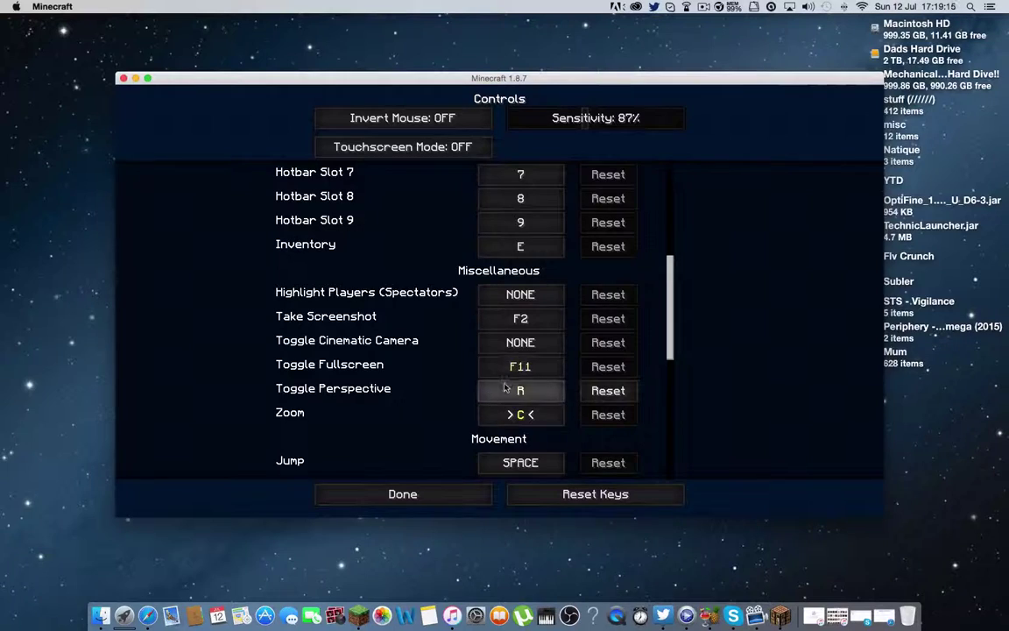
{"action": "key", "text": "c"}
{"action": "left_click", "coordinate": [425, 496]}
{"action": "left_click", "coordinate": [485, 367]}
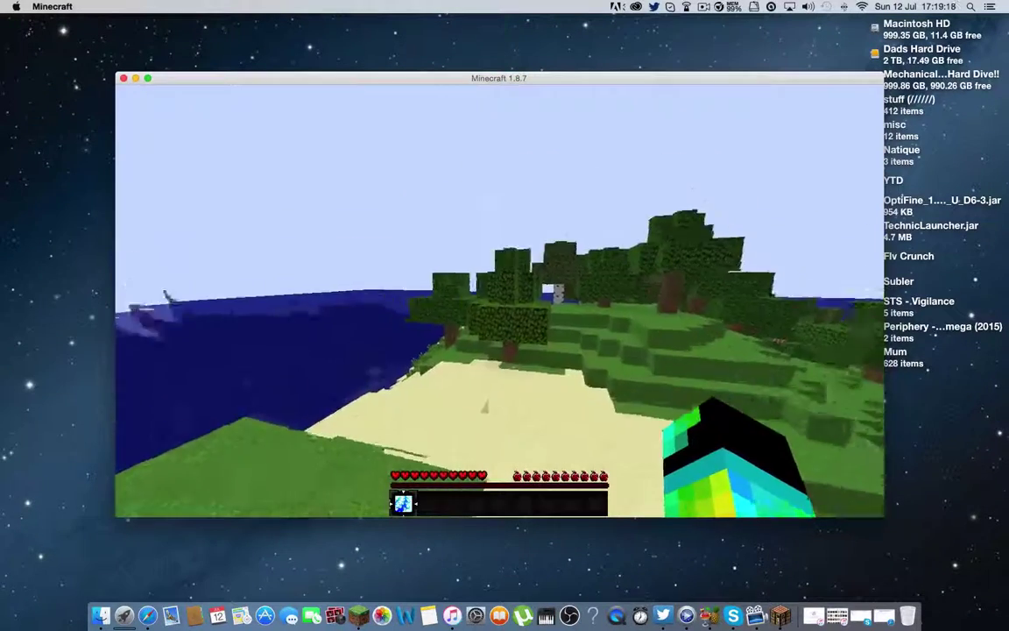
Try the OptiFine zoom and walk around the hilltop to view the trees, water and distant mountains
{"action": "key", "text": "c"}
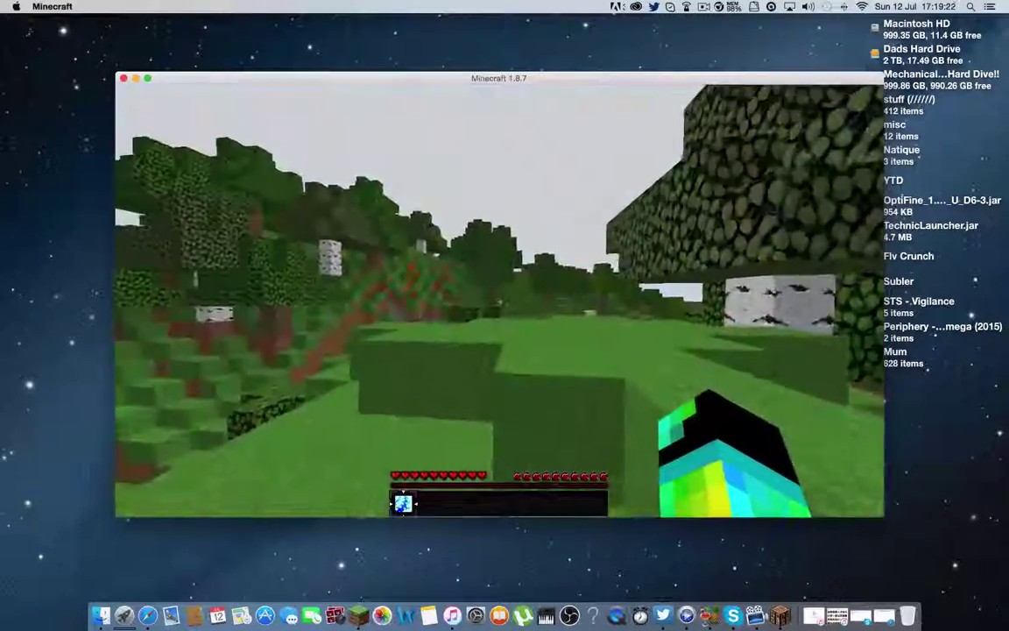
{"action": "key", "text": "w"}
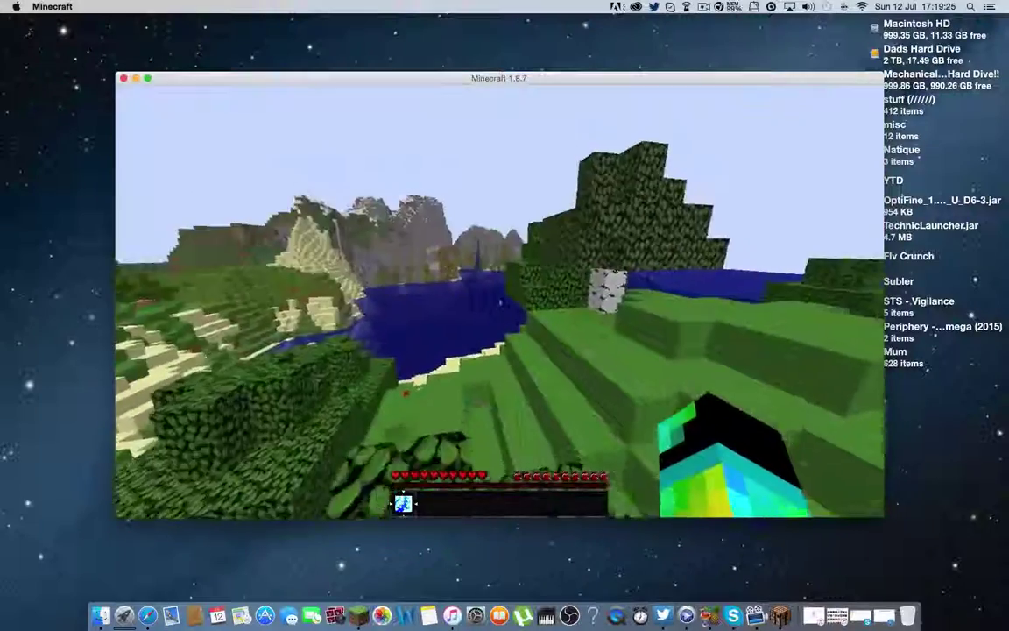
{"action": "key", "text": "w"}
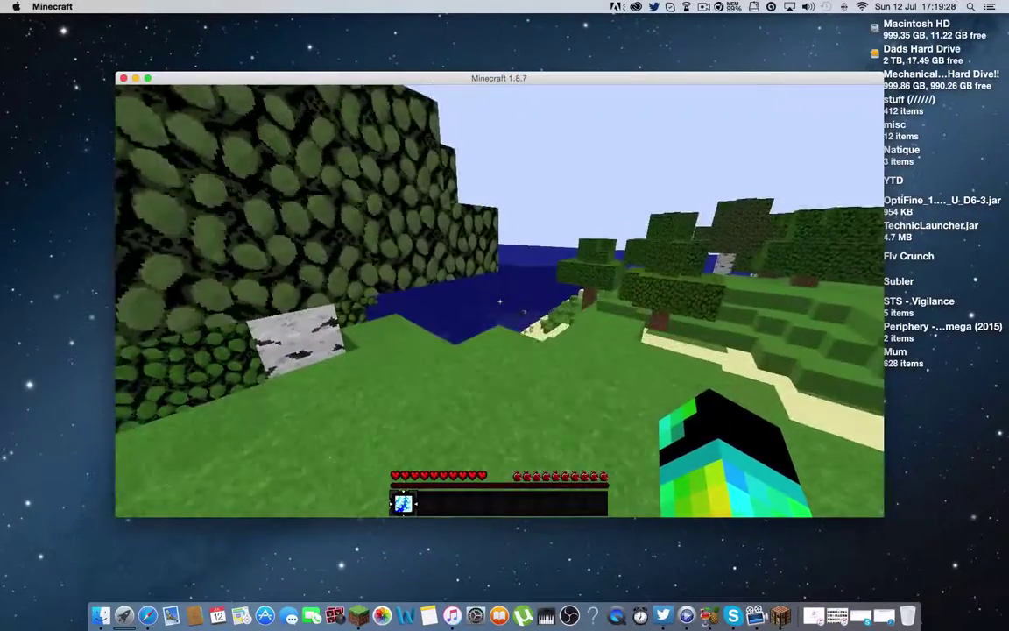
{"action": "key", "text": "w"}
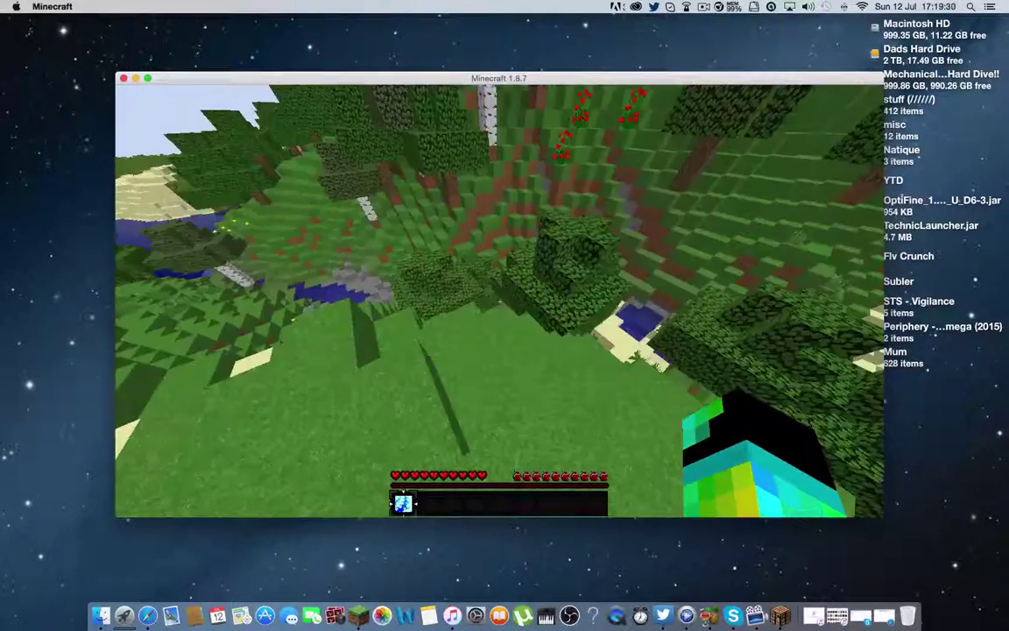
{"action": "key", "text": "w"}
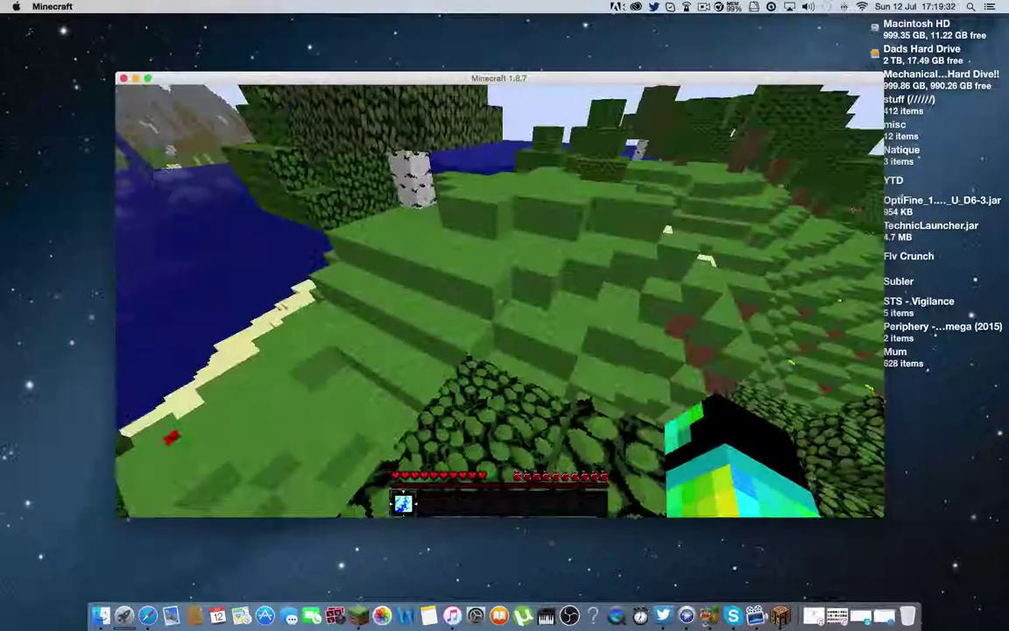
{"action": "key", "text": "w"}
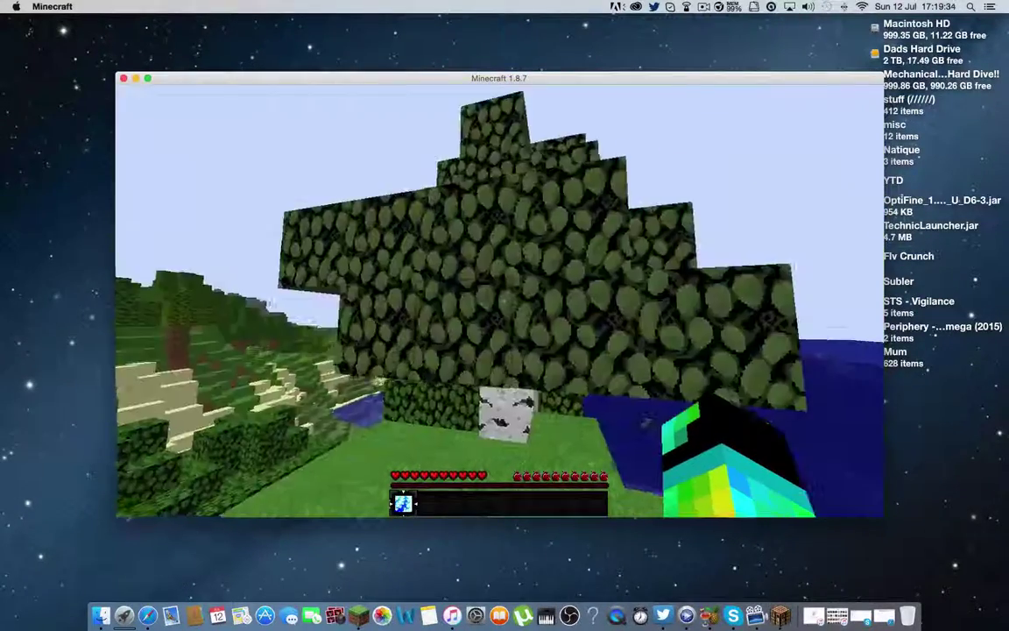
{"action": "key", "text": "w"}
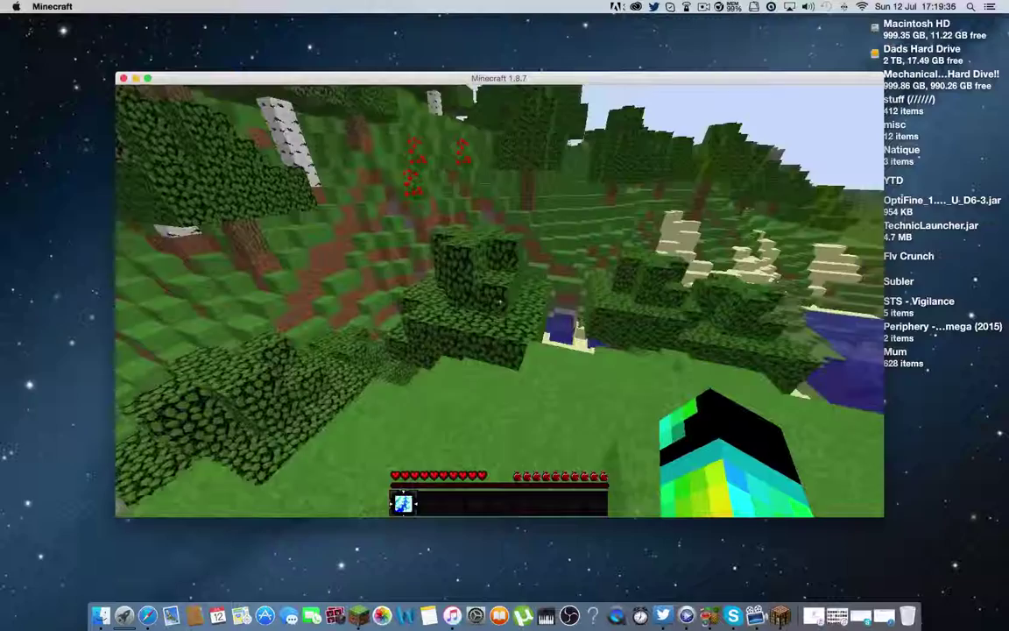